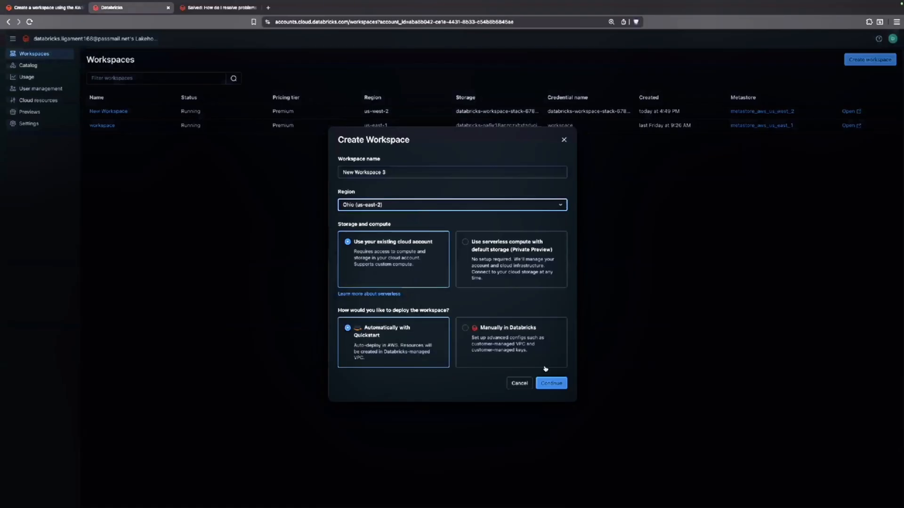
# Continue creating New Workspace 3 in Ohio (us-east-2) with the existing cloud account and automatic Quickstart deployment
pyautogui.click(547, 383)
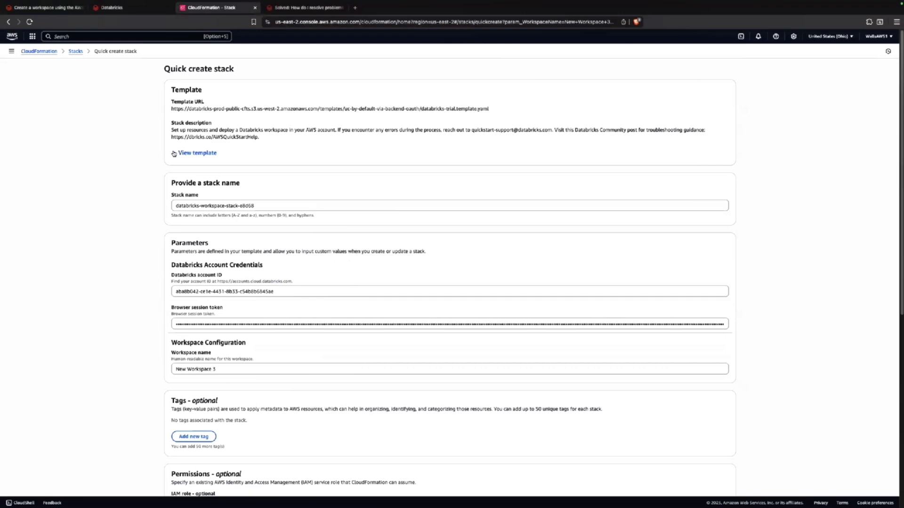
pyautogui.scroll(-2, 174, 153)
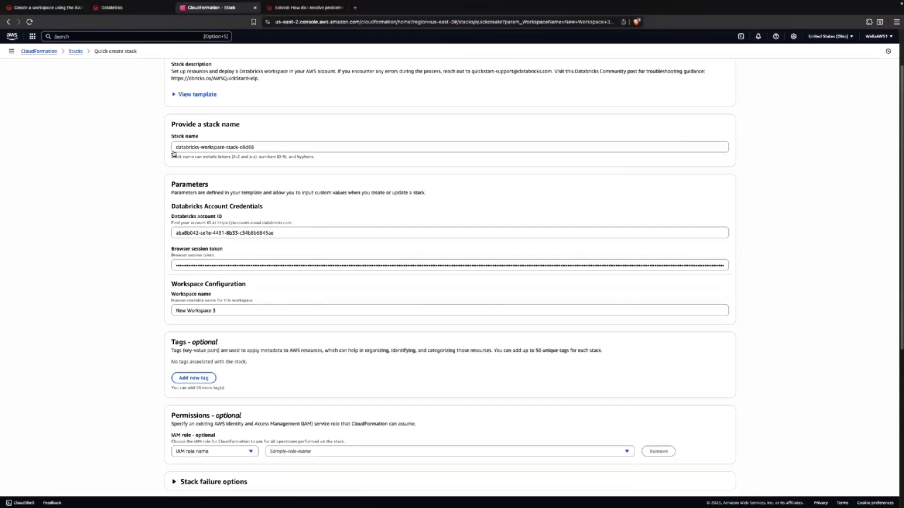
pyautogui.scroll(2, 175, 160)
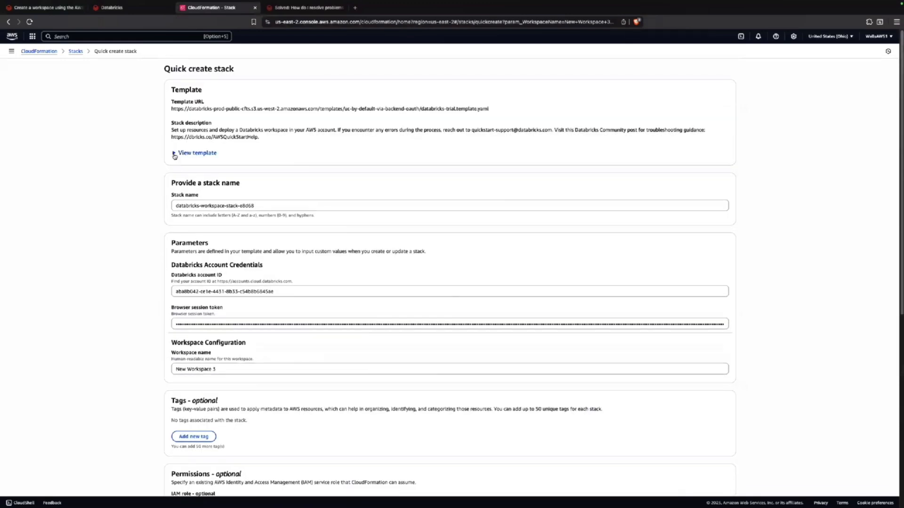
# Expand the stack template and examine its components and connections as a canvas diagram
pyautogui.click(179, 153)
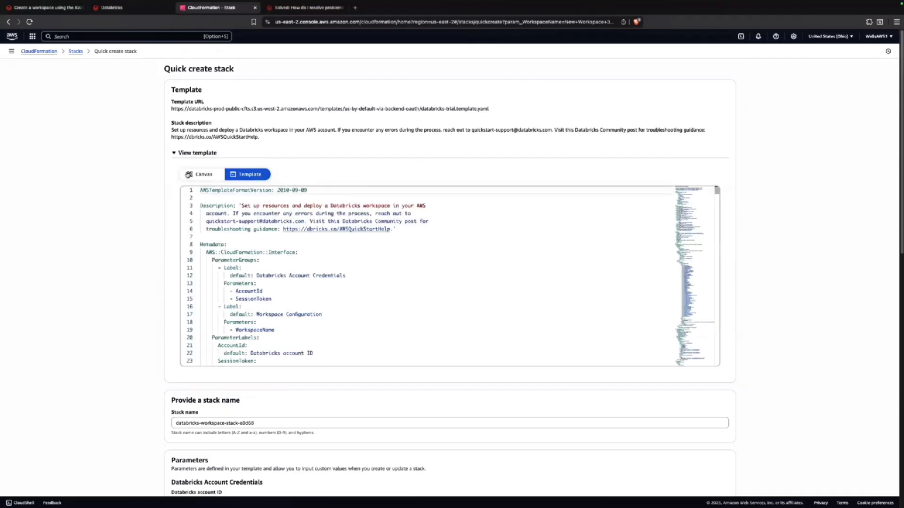
pyautogui.click(196, 175)
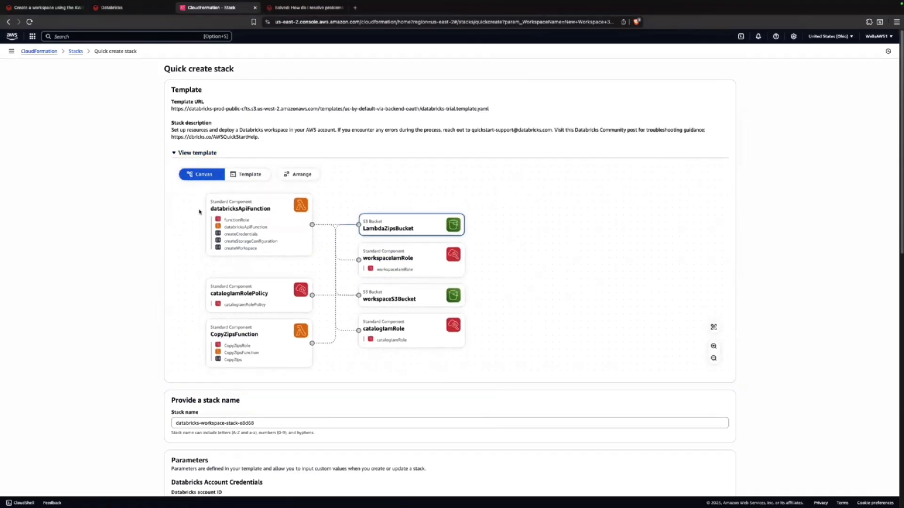
pyautogui.click(263, 215)
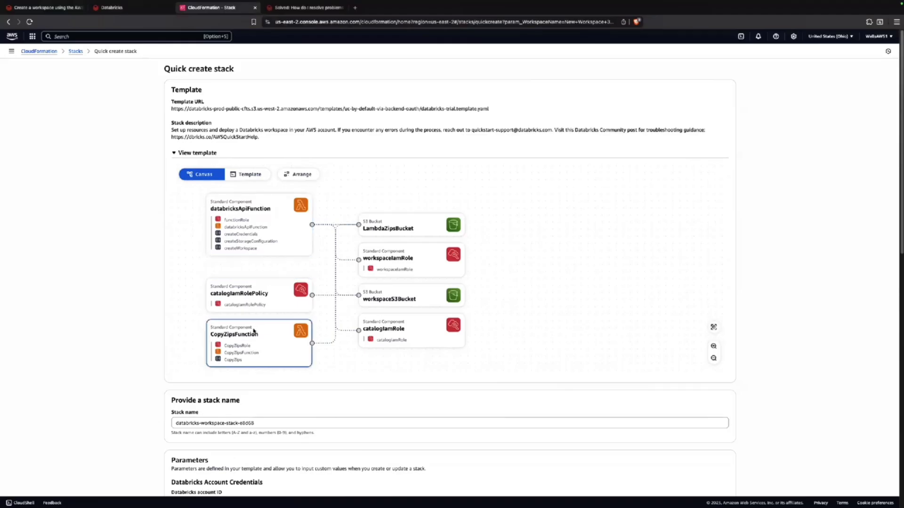
pyautogui.click(269, 305)
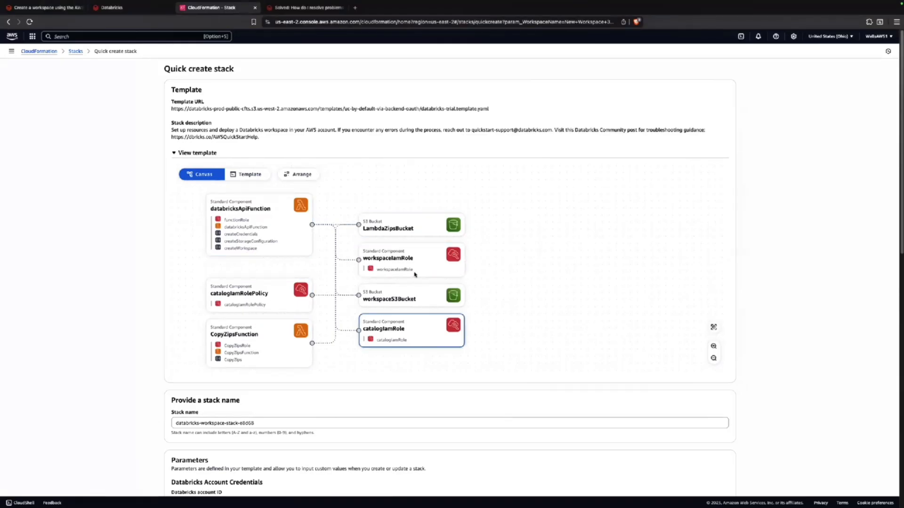
# Show the template as code and look through its resource definitions
pyautogui.click(246, 174)
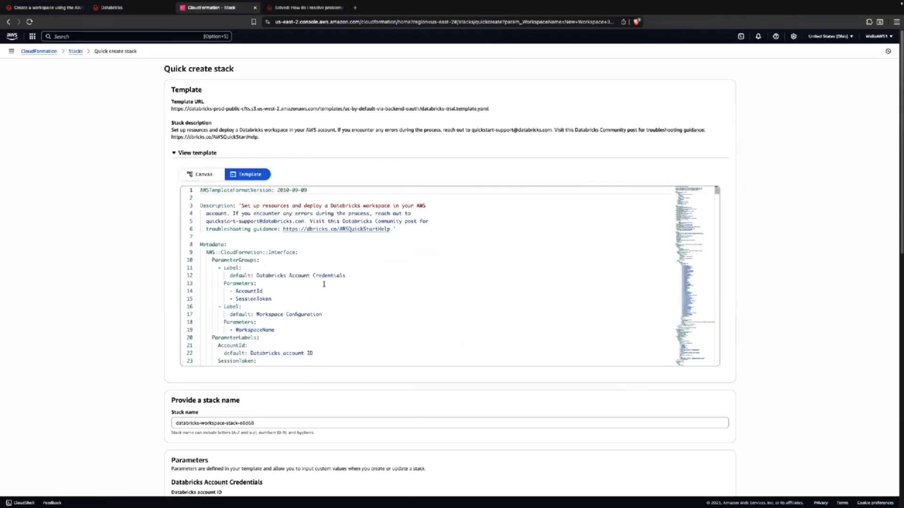
pyautogui.scroll(-20, 324, 285)
pyautogui.scroll(-20, 324, 284)
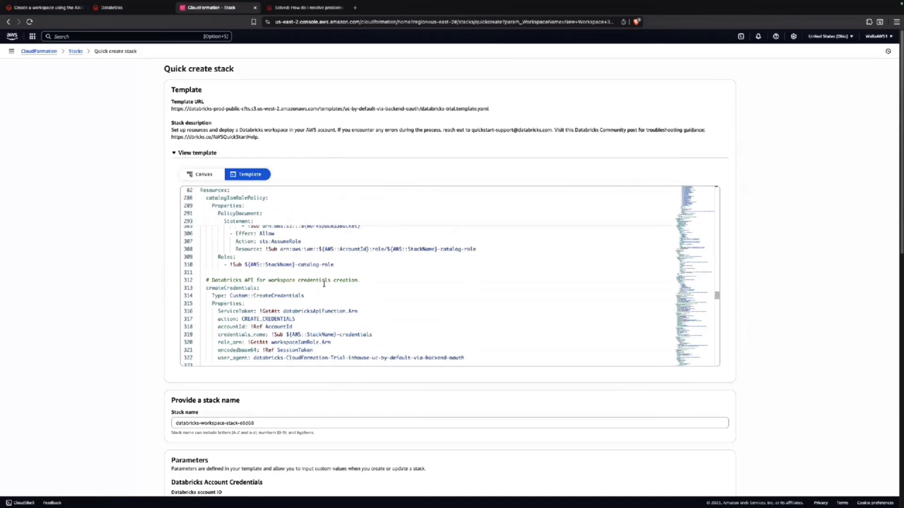
pyautogui.scroll(20, 323, 284)
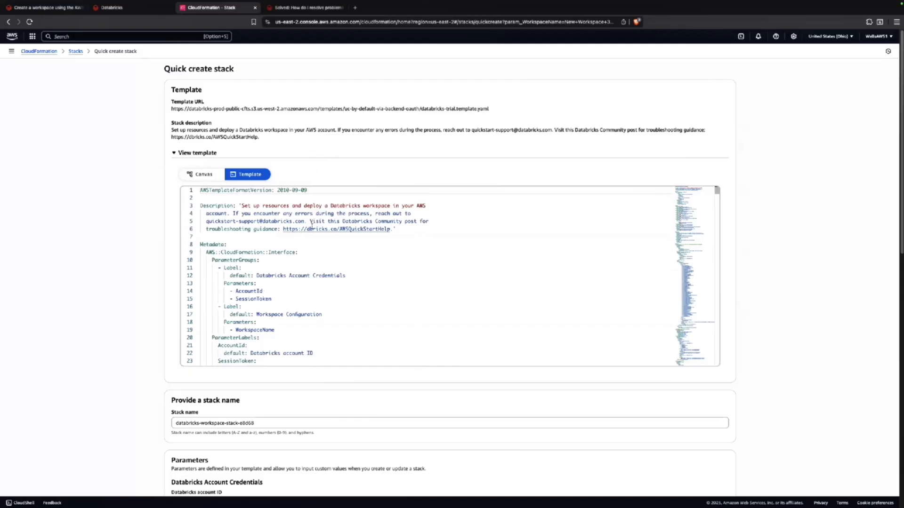
# Highlight the troubleshooting guide link and the support e-mail address in the template description
pyautogui.doubleClick(284, 228)
pyautogui.moveTo(282, 229); pyautogui.dragTo(390, 230)
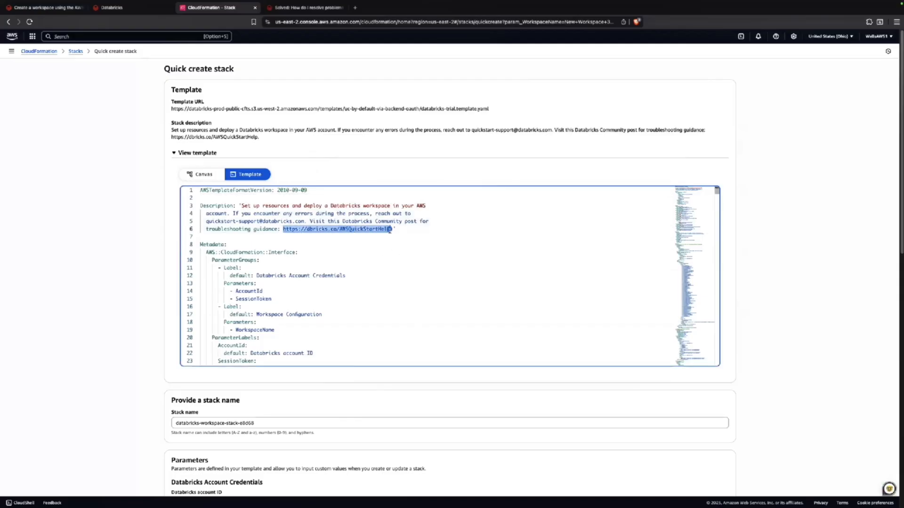
pyautogui.click(433, 236)
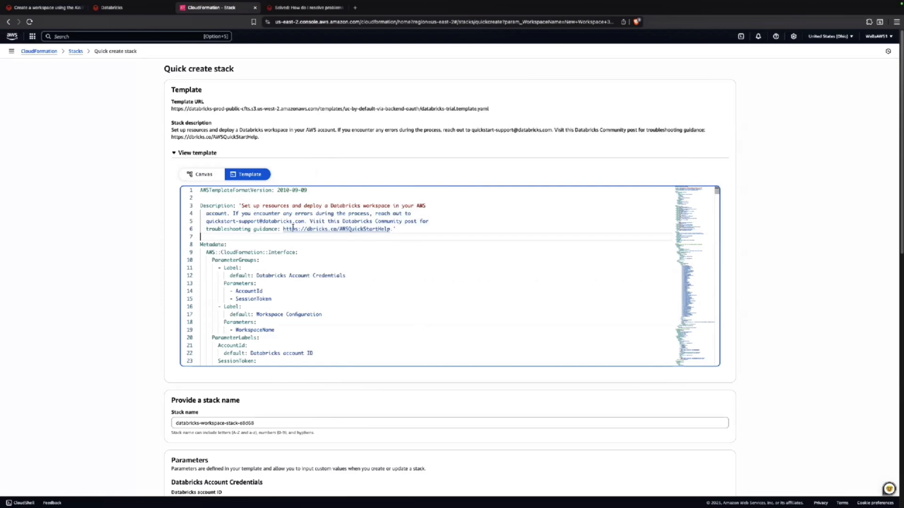
pyautogui.moveTo(287, 230)
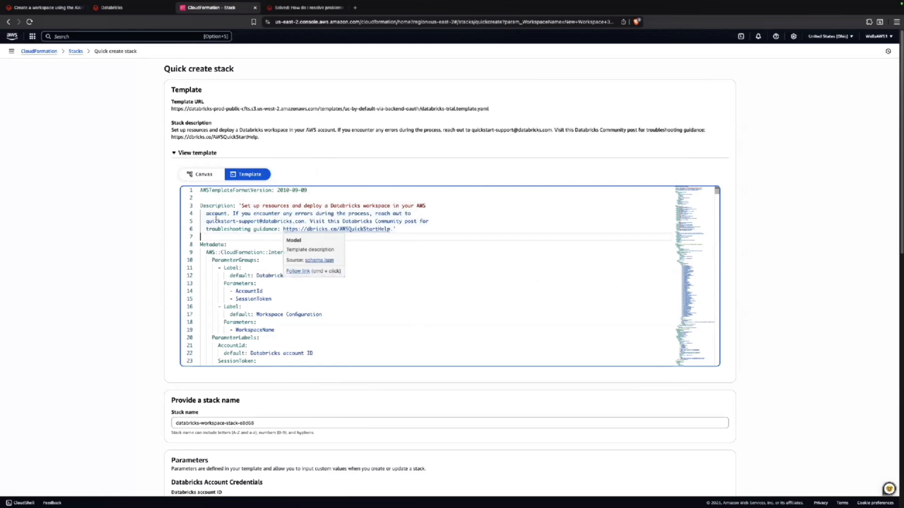
pyautogui.moveTo(206, 221); pyautogui.dragTo(303, 221)
pyautogui.click(133, 226)
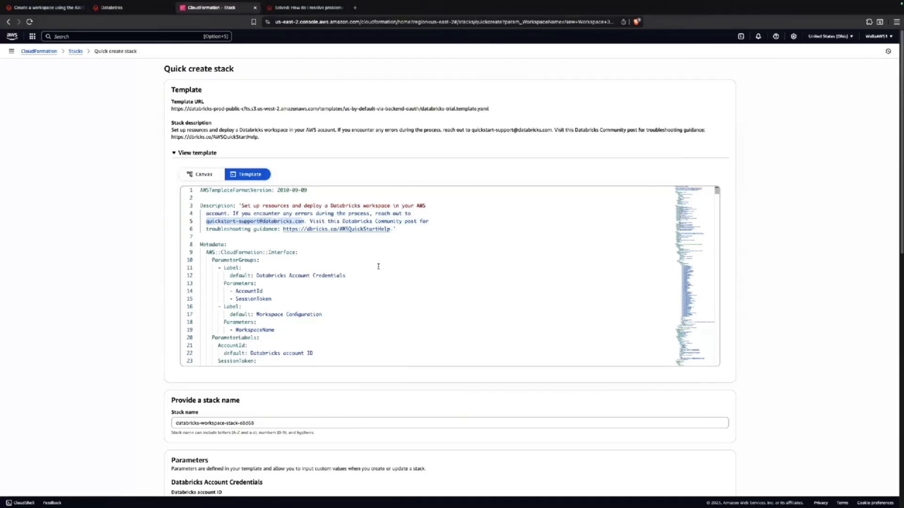
pyautogui.click(283, 260)
# Review the stack name, Databricks account credentials, workspace configuration, tags and permissions of the quick create form
pyautogui.scroll(-5, 282, 260)
pyautogui.moveTo(171, 146); pyautogui.dragTo(244, 150)
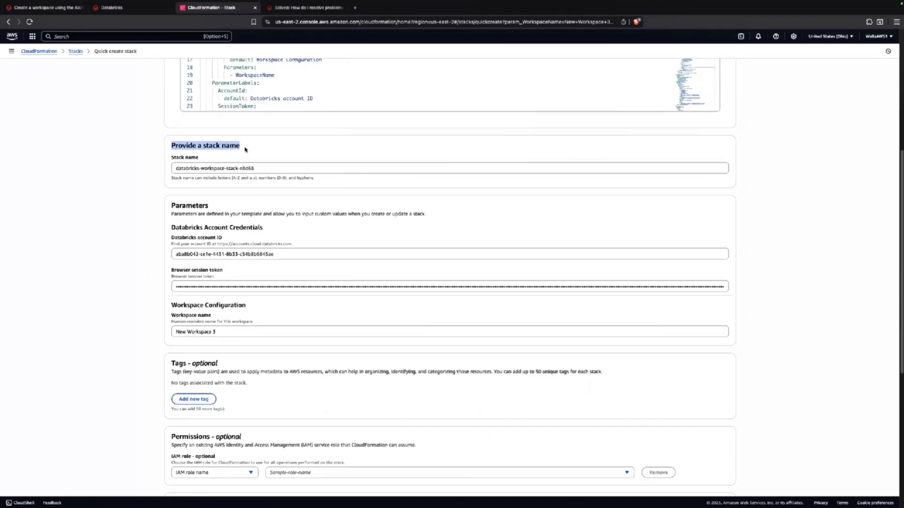
pyautogui.click(259, 149)
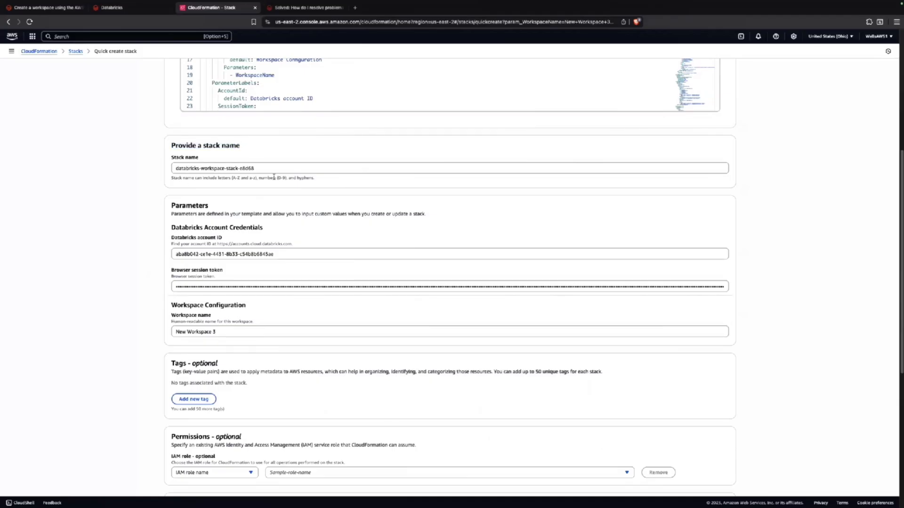
pyautogui.scroll(-2, 227, 171)
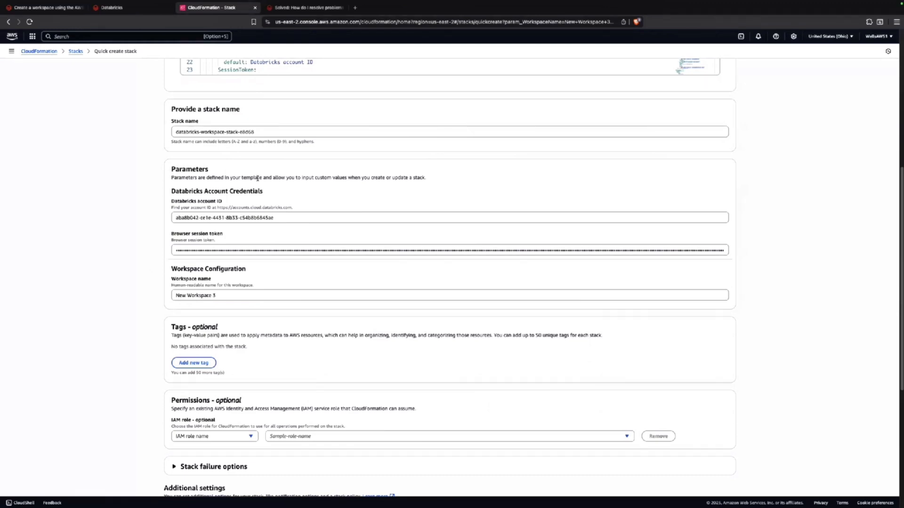
pyautogui.scroll(-1, 193, 247)
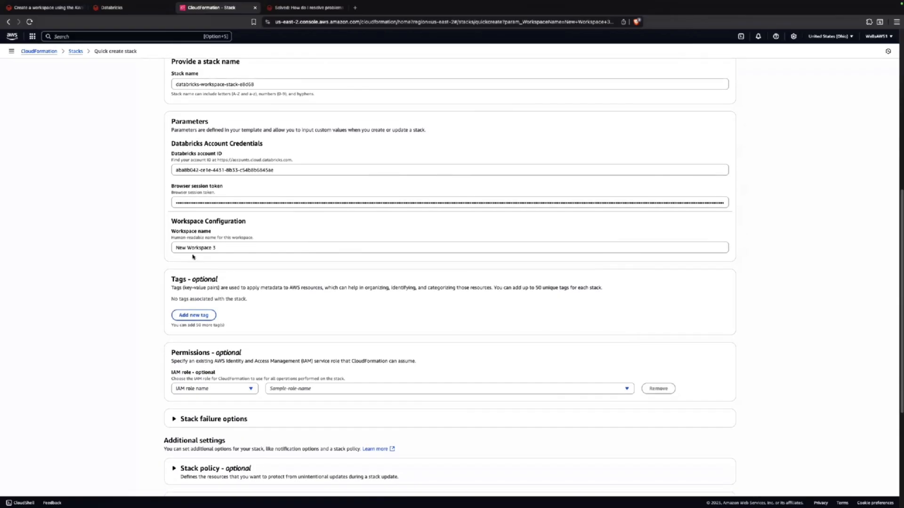
pyautogui.scroll(-2, 139, 255)
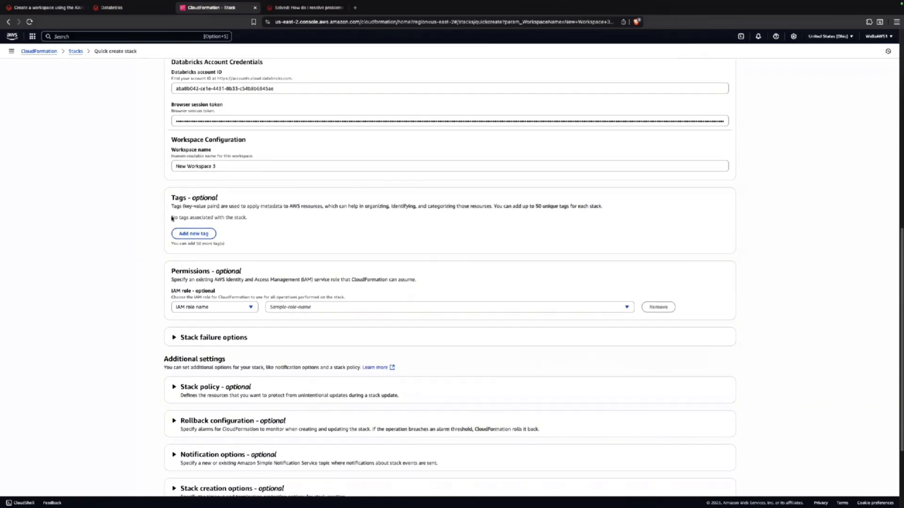
pyautogui.scroll(-1, 208, 231)
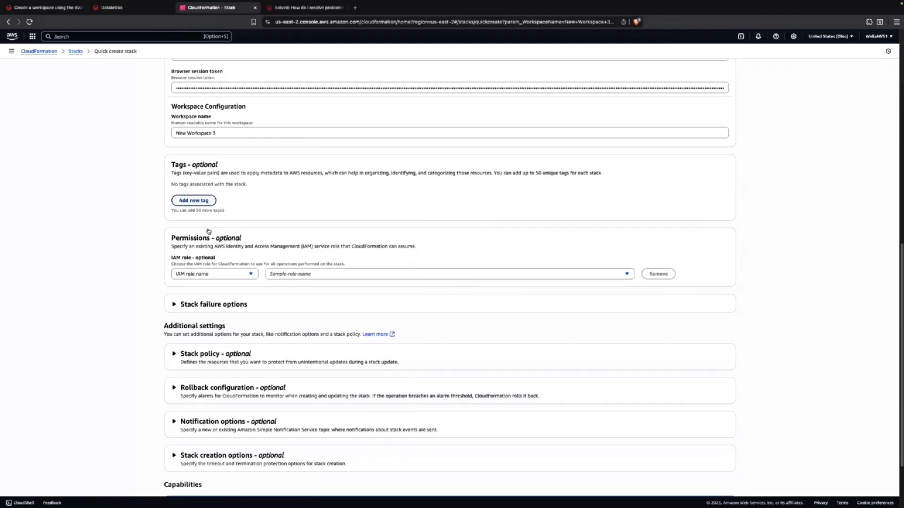
pyautogui.scroll(-1, 207, 229)
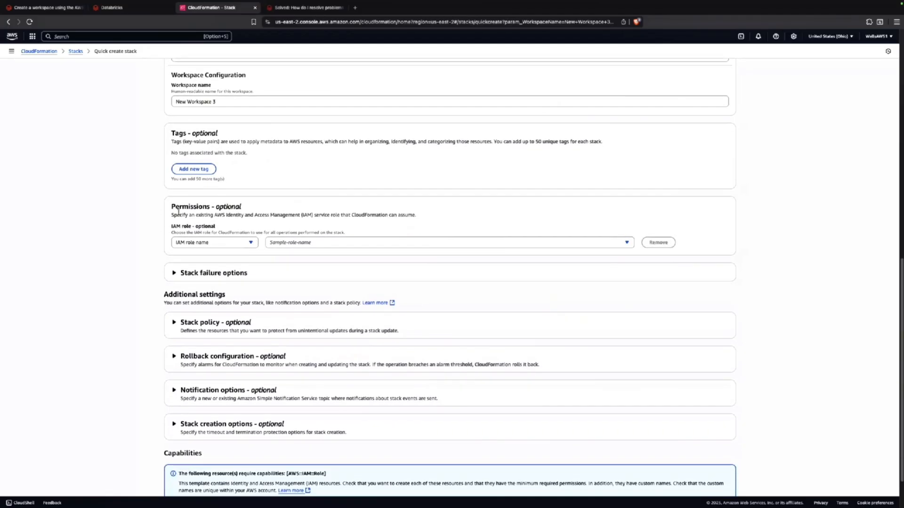
# Examine the available choices for the optional IAM role under Permissions
pyautogui.moveTo(172, 227); pyautogui.dragTo(225, 228)
pyautogui.click(224, 227)
pyautogui.click(627, 244)
pyautogui.click(501, 209)
pyautogui.click(242, 243)
pyautogui.click(205, 266)
pyautogui.click(246, 243)
pyautogui.click(233, 254)
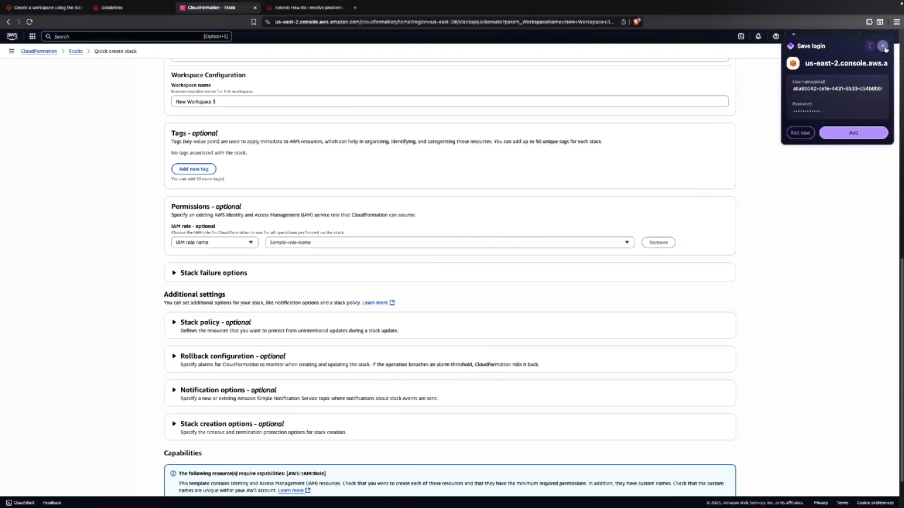
# Expand the stack failure options and the stack policy section to review their settings
pyautogui.scroll(-2, 372, 171)
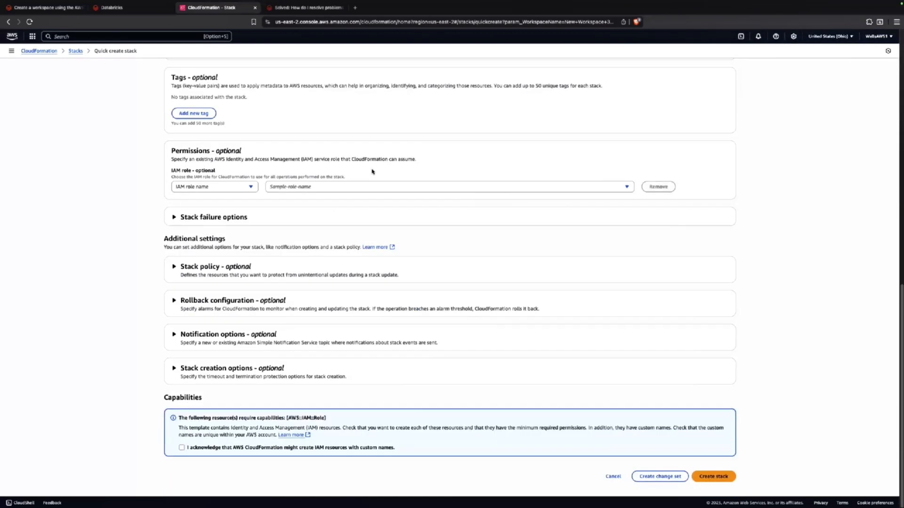
pyautogui.click(175, 219)
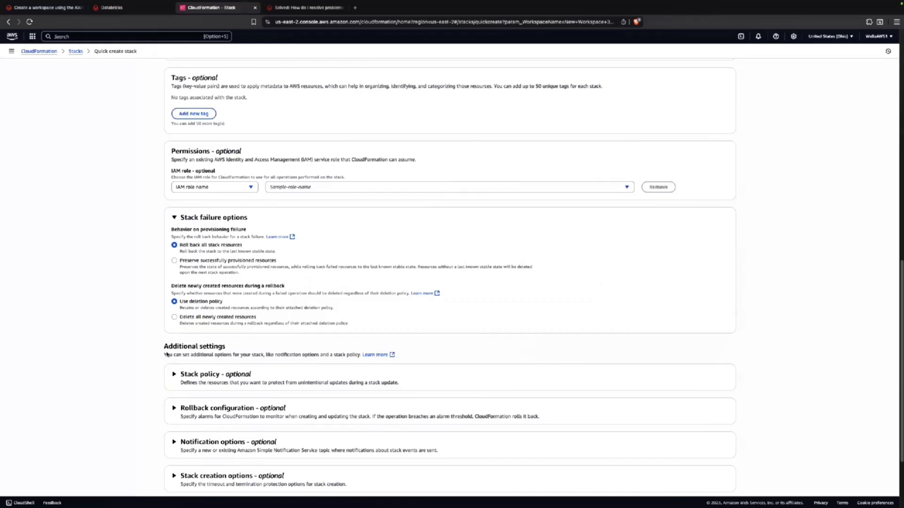
pyautogui.scroll(-3, 165, 355)
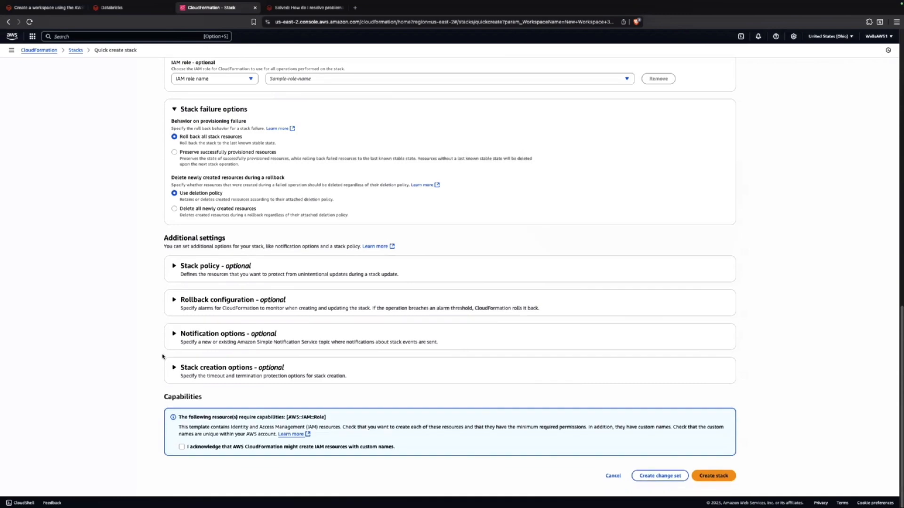
pyautogui.click(174, 267)
pyautogui.scroll(-1, 255, 303)
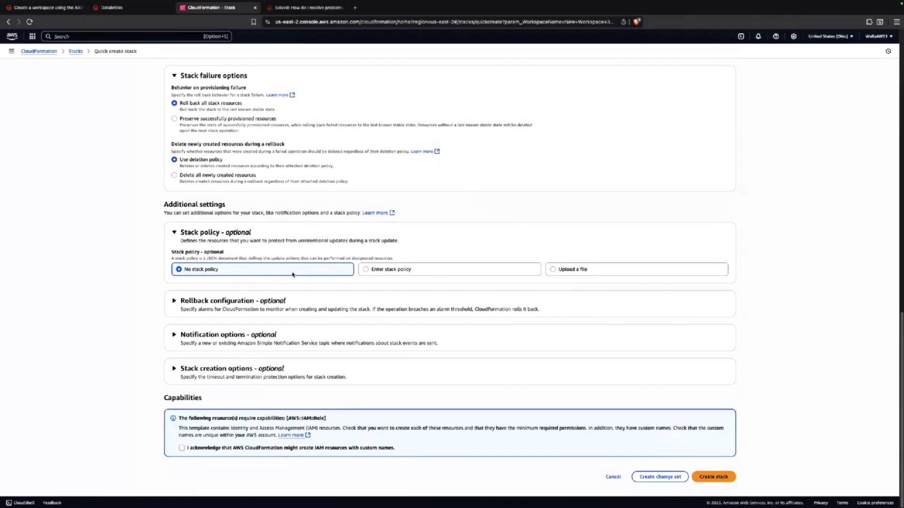
# Expand the rollback configuration, notification options and stack creation options to review their settings
pyautogui.click(174, 301)
pyautogui.scroll(-2, 135, 310)
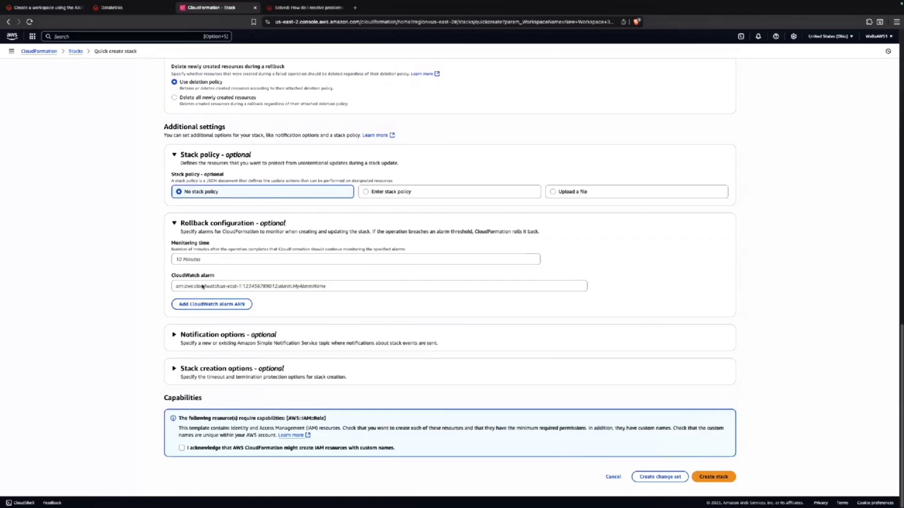
pyautogui.click(190, 336)
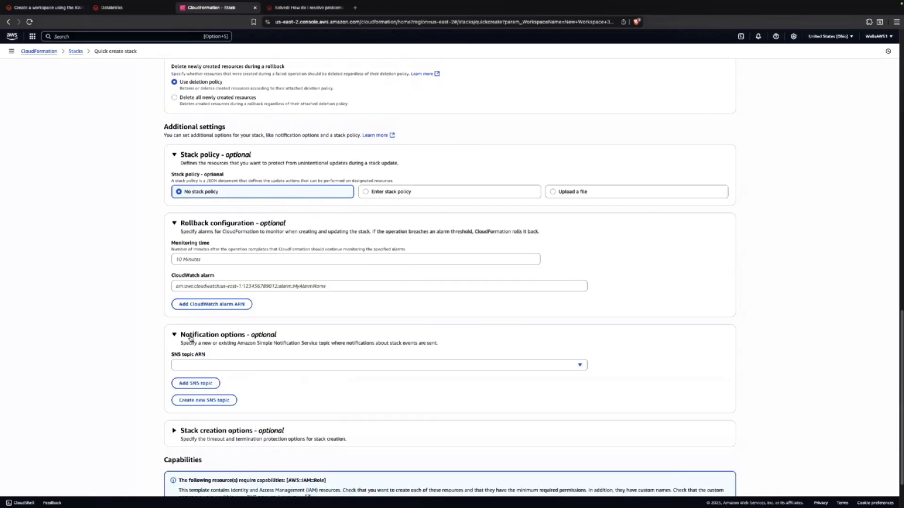
pyautogui.scroll(-3, 190, 336)
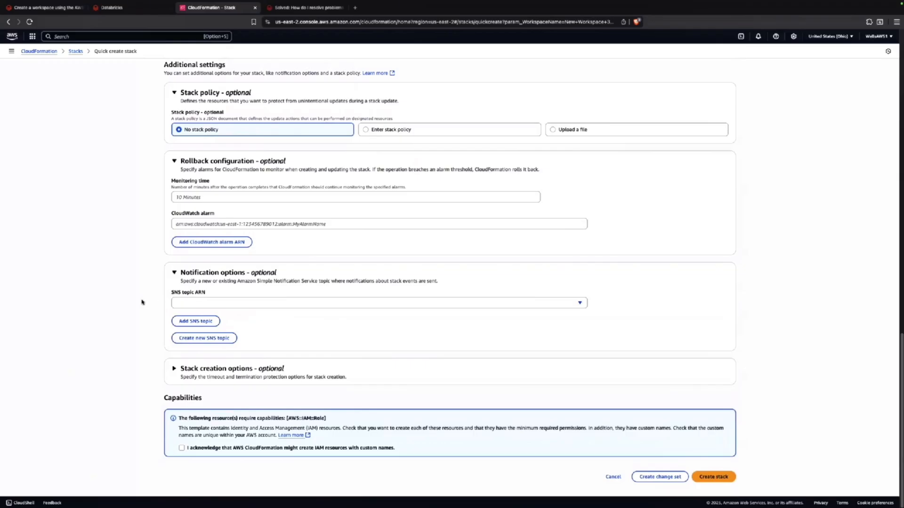
pyautogui.click(193, 369)
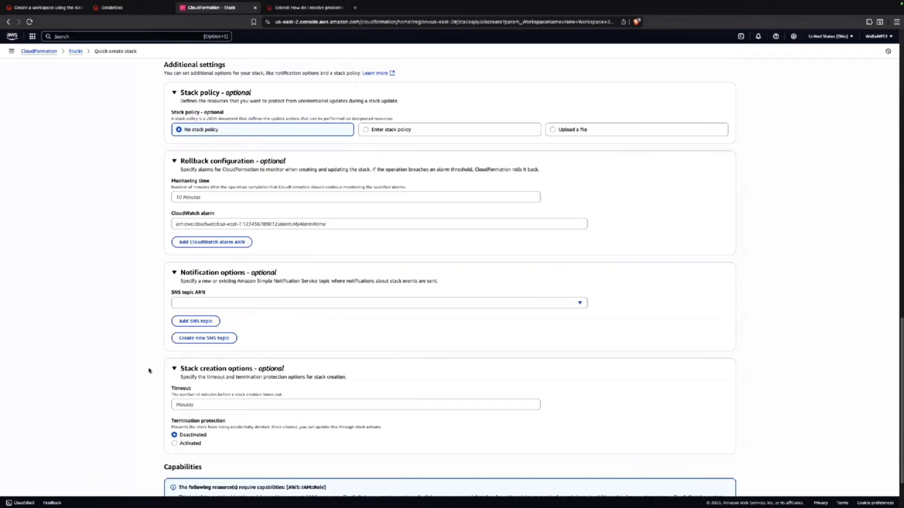
pyautogui.scroll(-3, 149, 370)
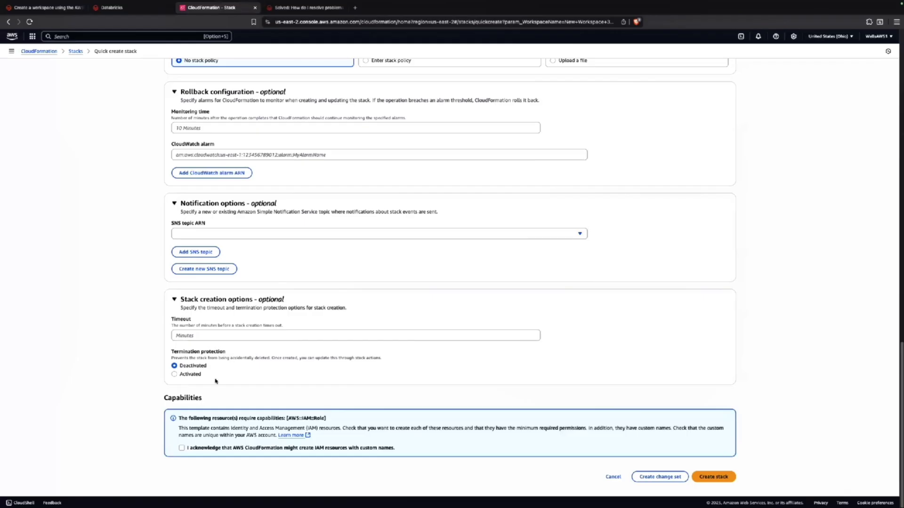
# Open the documentation on the required IAM capabilities and return to the quick create stack form
pyautogui.scroll(-1, 240, 377)
pyautogui.click(291, 435)
pyautogui.click(214, 7)
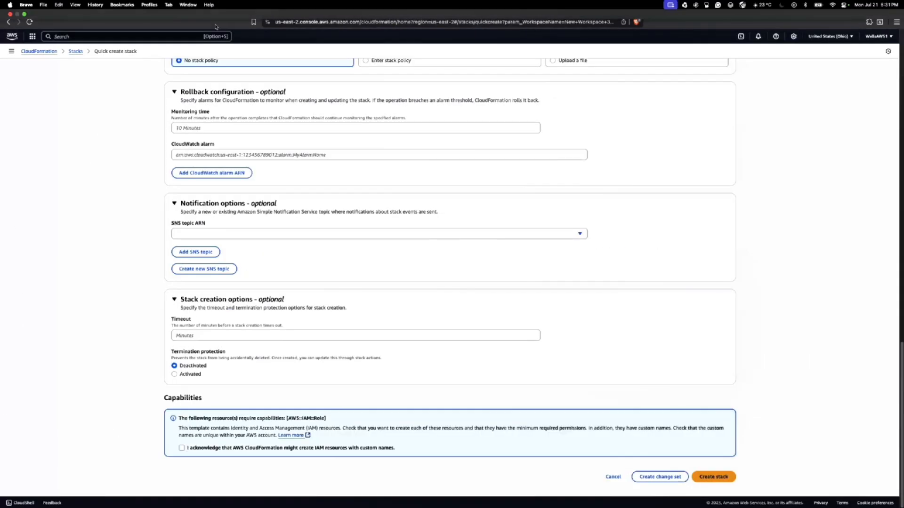
# Acknowledge that CloudFormation might create IAM resources with custom names, create the stack and dismiss the offer to save the login
pyautogui.click(181, 448)
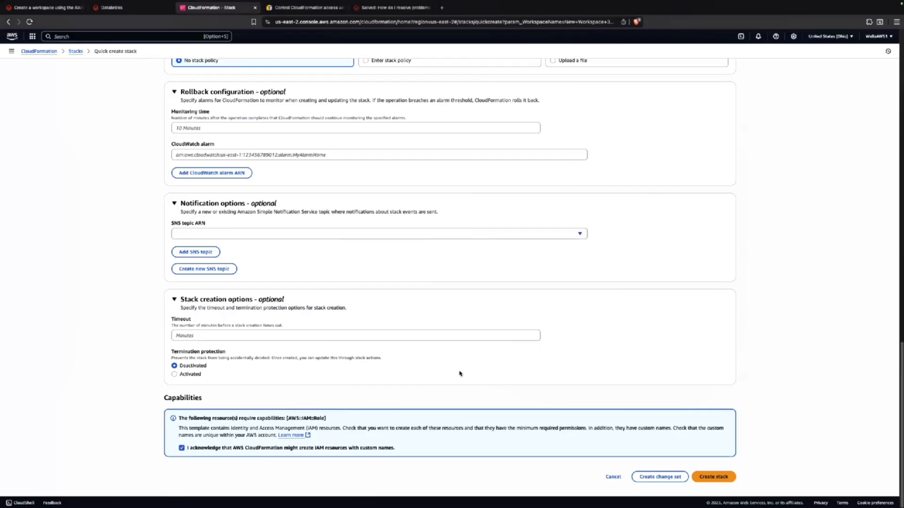
pyautogui.click(725, 477)
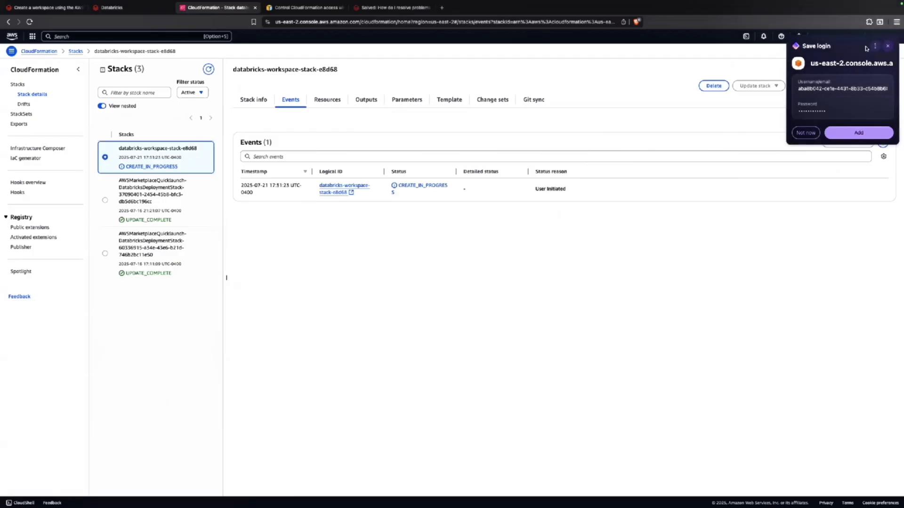
pyautogui.click(888, 46)
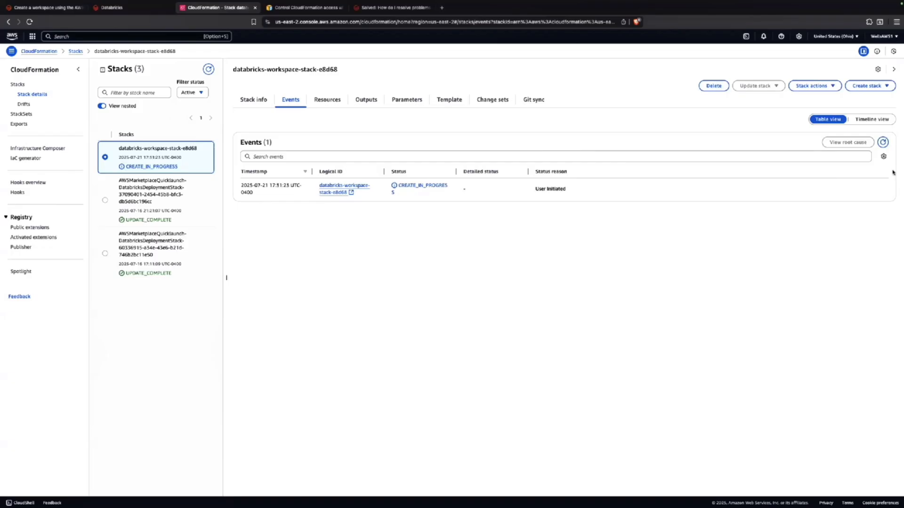
# Refresh the events of the databricks-workspace-stack-e8d68 stack and review the full list of resource creation events
pyautogui.click(883, 141)
pyautogui.scroll(1, 377, 249)
pyautogui.scroll(-1, 376, 249)
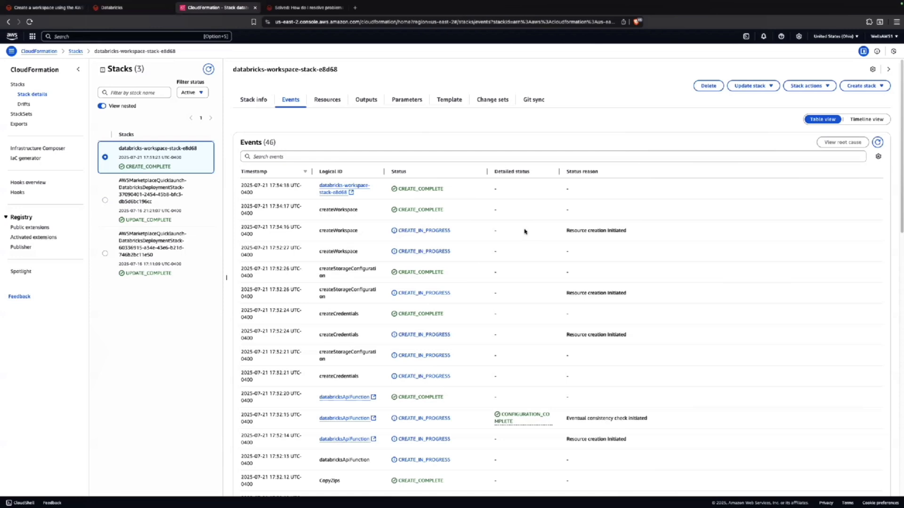
pyautogui.scroll(-15, 464, 264)
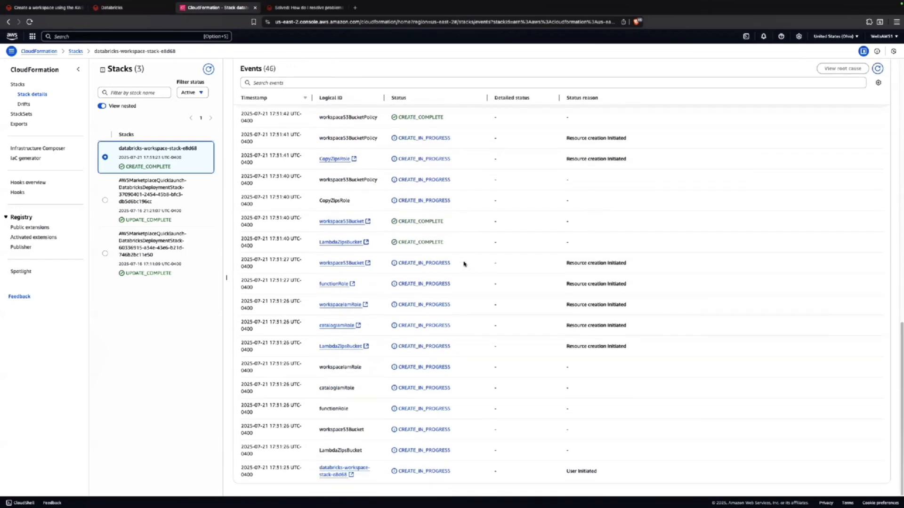
pyautogui.scroll(15, 453, 419)
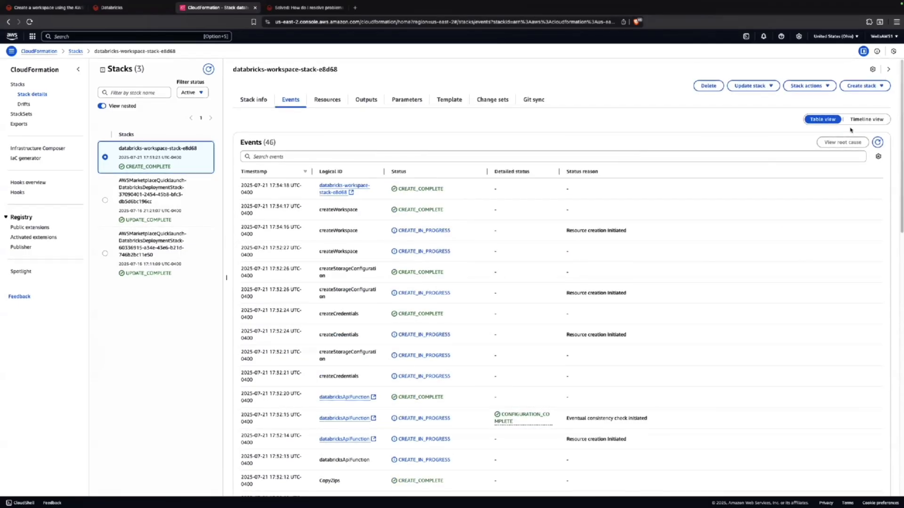
# Switch the stack events to the timeline view and inspect the deployment of individual resources such as workspaceIamRole
pyautogui.click(871, 119)
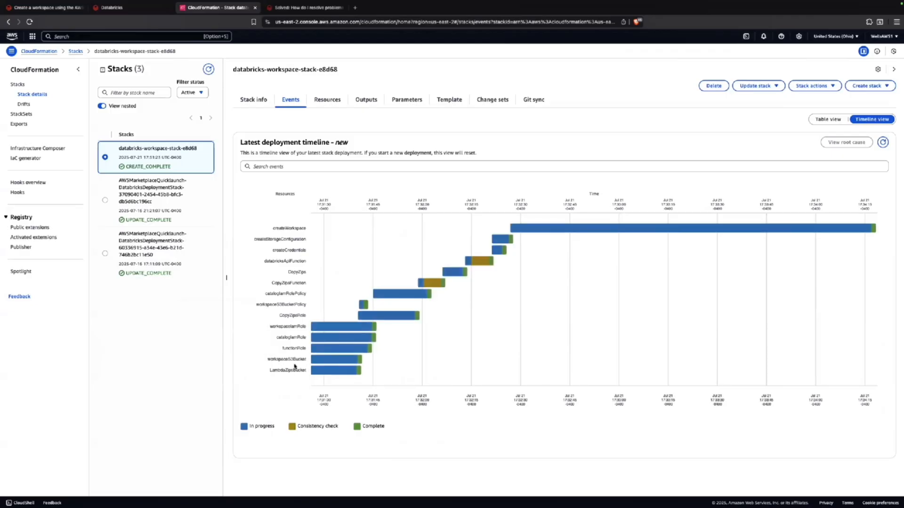
pyautogui.moveTo(295, 361)
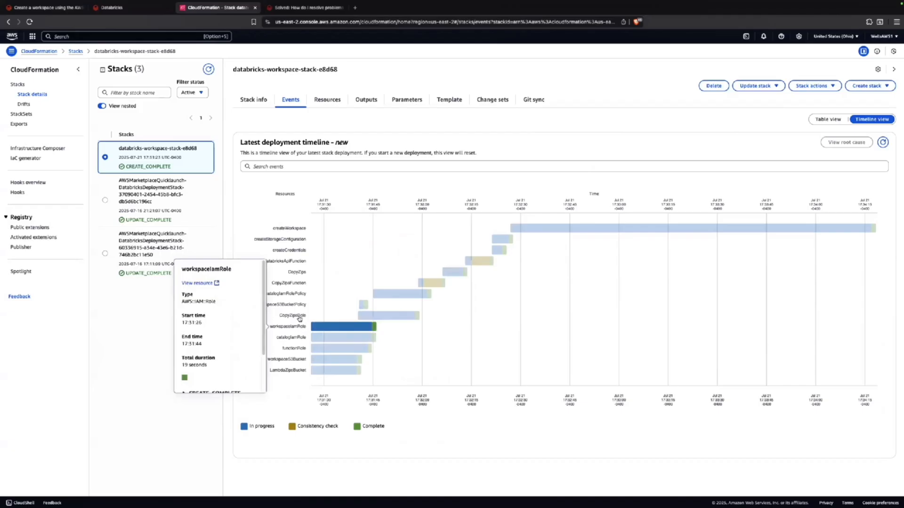
pyautogui.moveTo(558, 233)
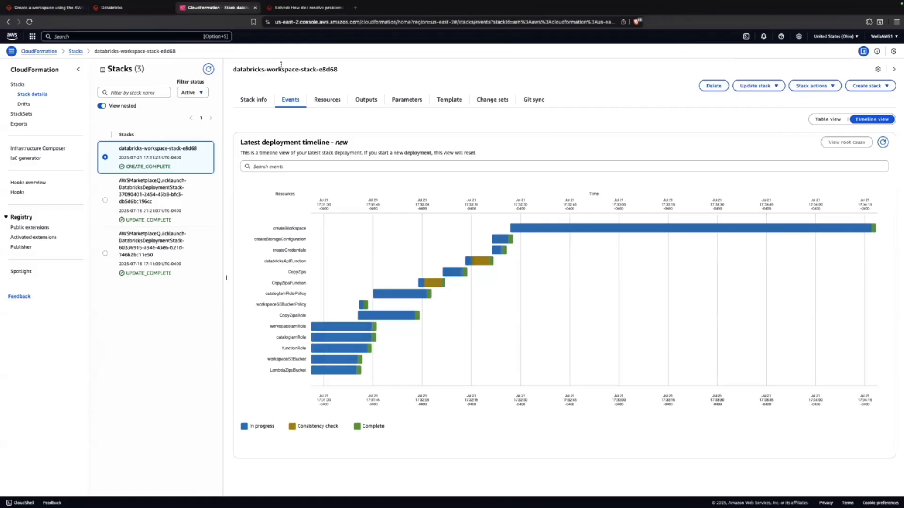
# Read through the Databricks Community post on resolving AWS Quickstart CloudFormation deployment problems, enlarging the page text
pyautogui.click(291, 8)
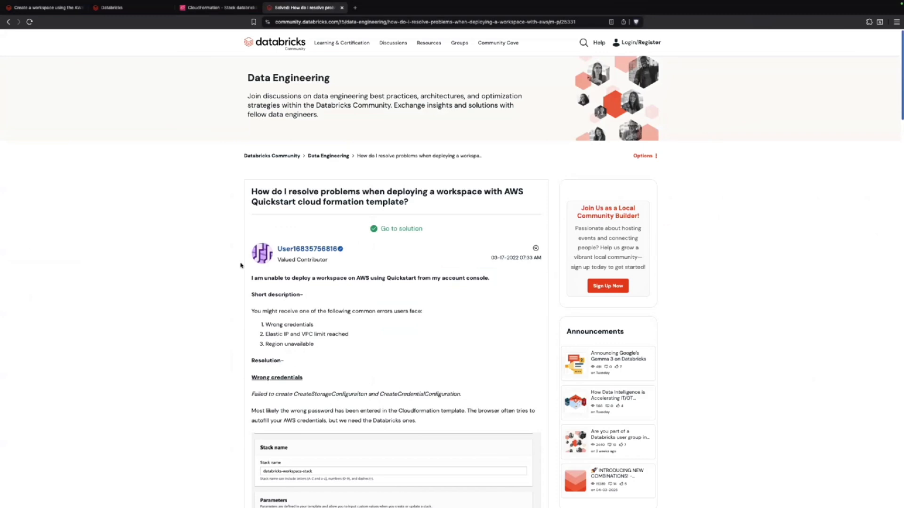
pyautogui.scroll(-3, 240, 265)
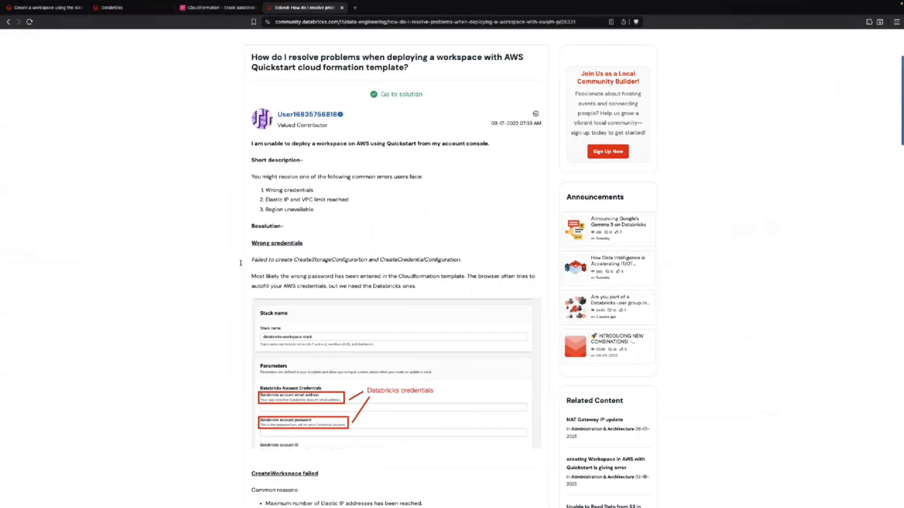
pyautogui.hotkey('ctrl', '+')
pyautogui.scroll(-4, 179, 272)
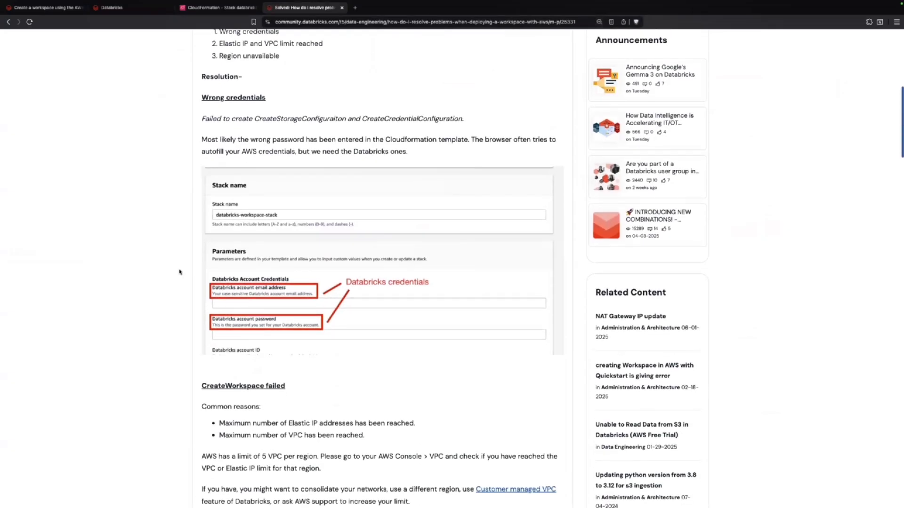
pyautogui.scroll(-5, 179, 272)
pyautogui.scroll(-15, 179, 272)
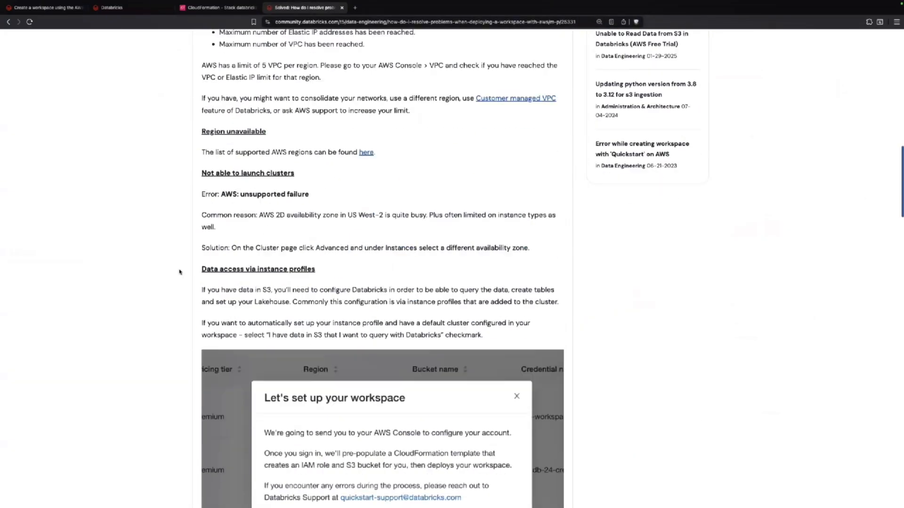
pyautogui.scroll(-17, 179, 272)
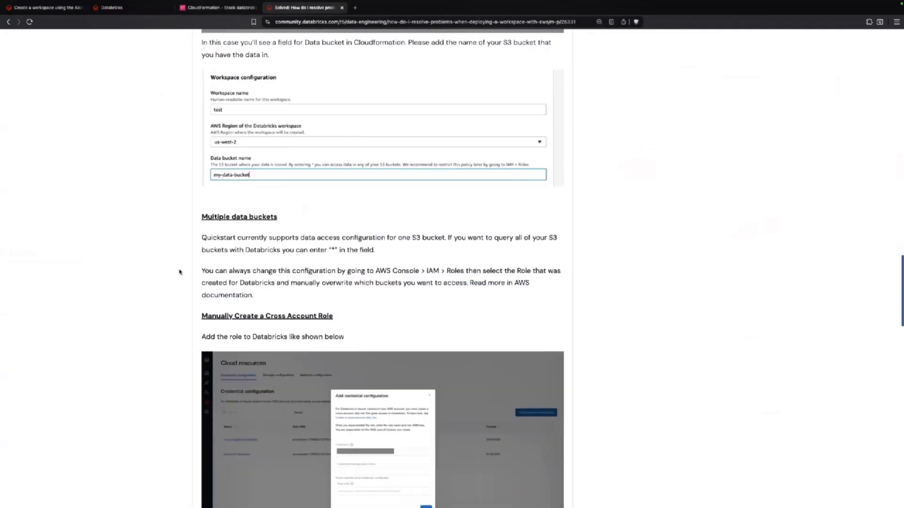
pyautogui.scroll(-12, 179, 272)
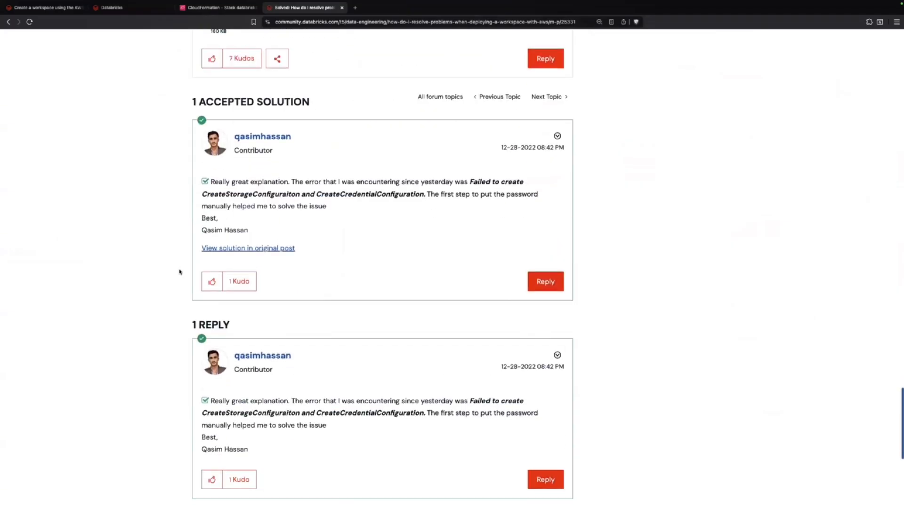
pyautogui.scroll(20, 179, 272)
pyautogui.scroll(11, 179, 272)
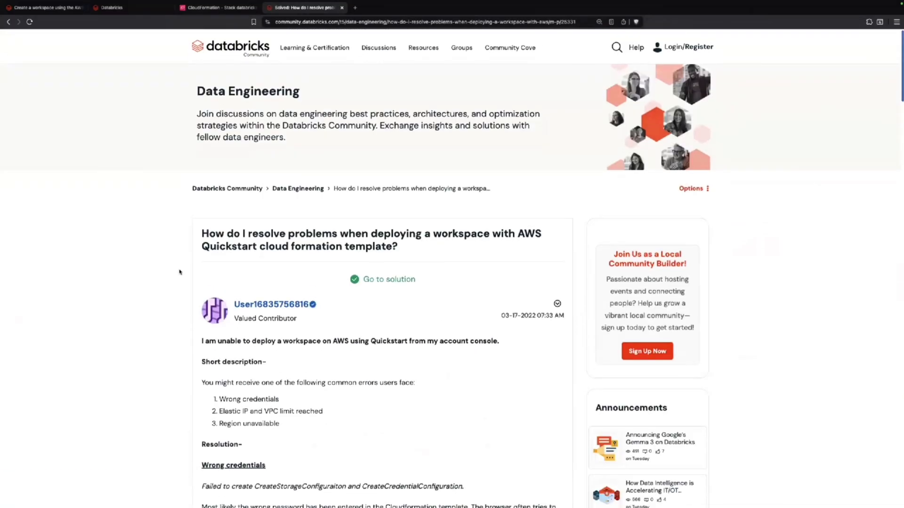
pyautogui.scroll(-3, 160, 183)
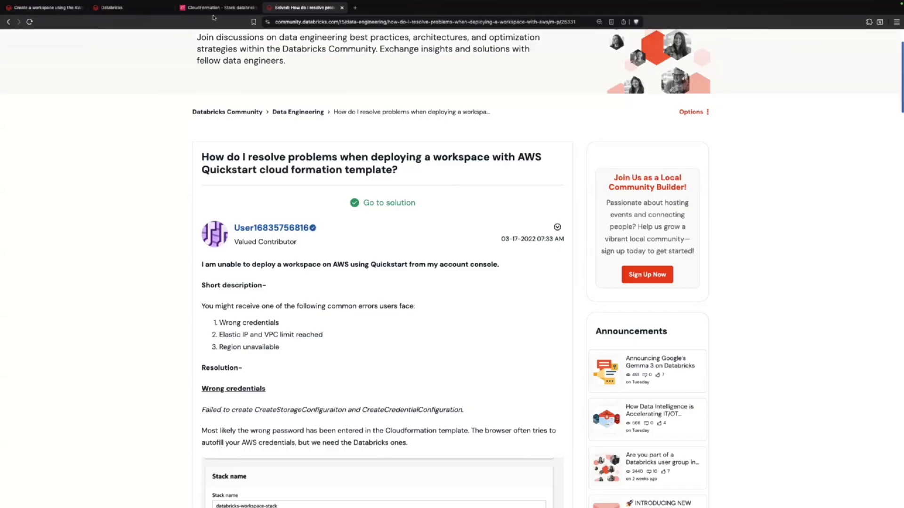
# Return to the Databricks account console, dismiss the notice about finishing the setup in AWS and reload the workspaces list
pyautogui.click(44, 8)
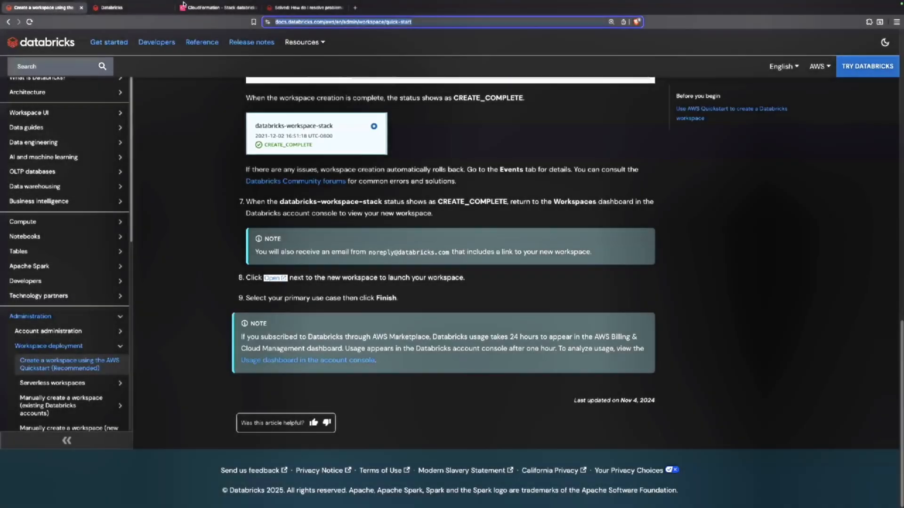
pyautogui.click(199, 10)
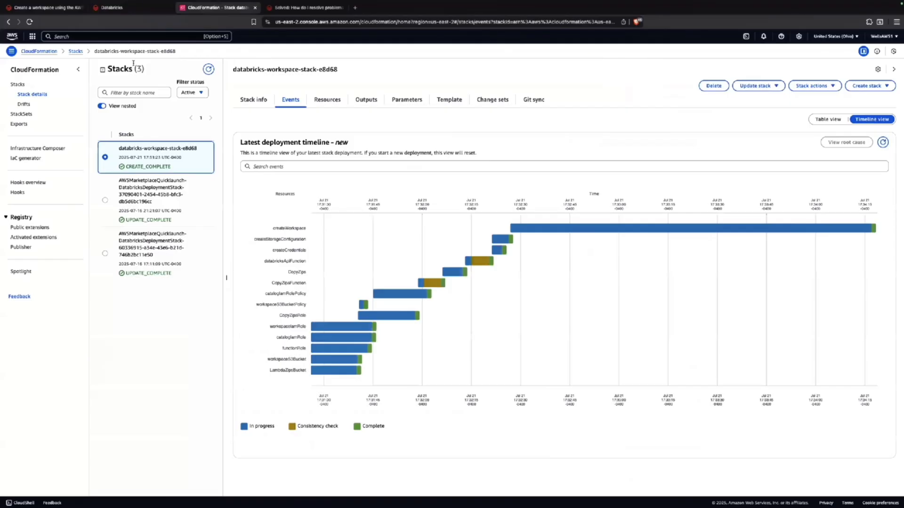
pyautogui.click(117, 8)
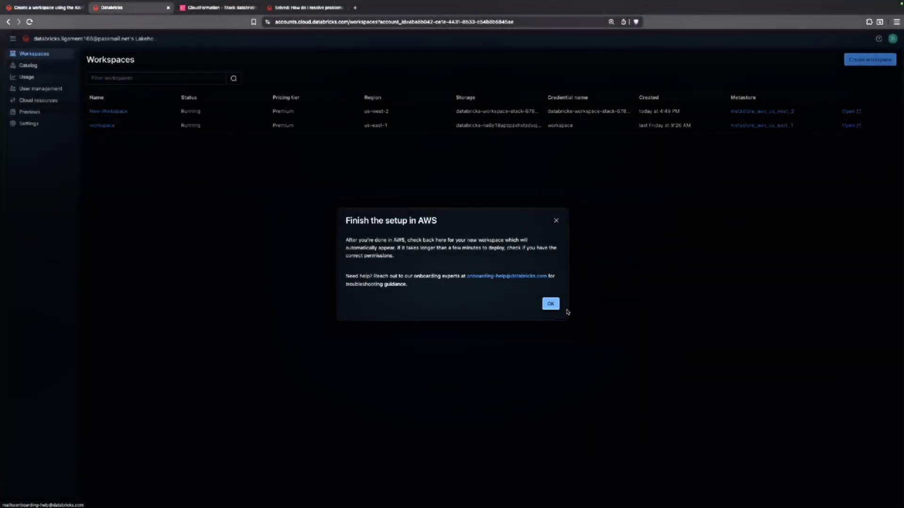
pyautogui.click(551, 304)
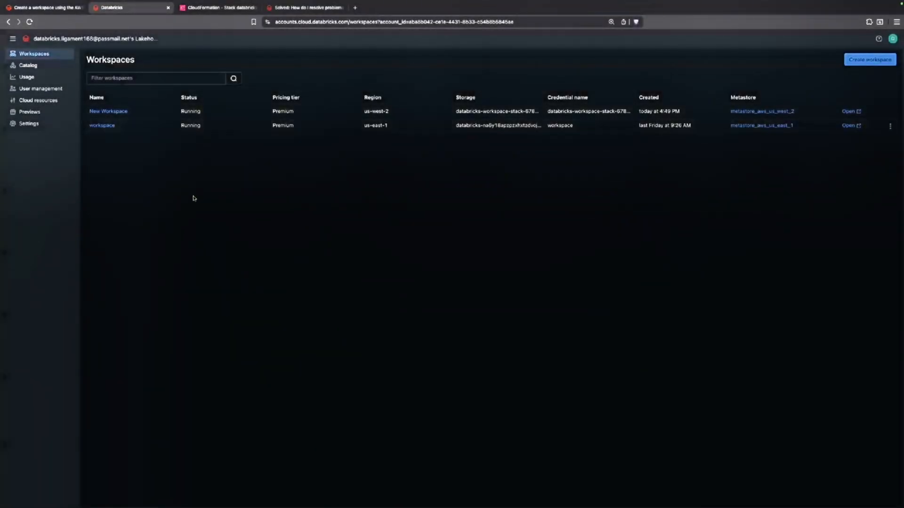
pyautogui.click(29, 22)
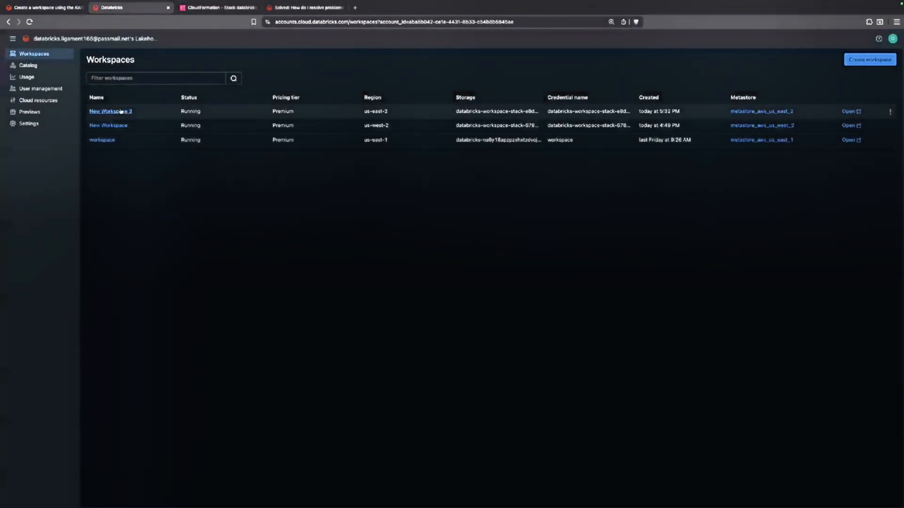
# Open New Workspace 3 from the workspaces list and go to its Compute page
pyautogui.click(847, 112)
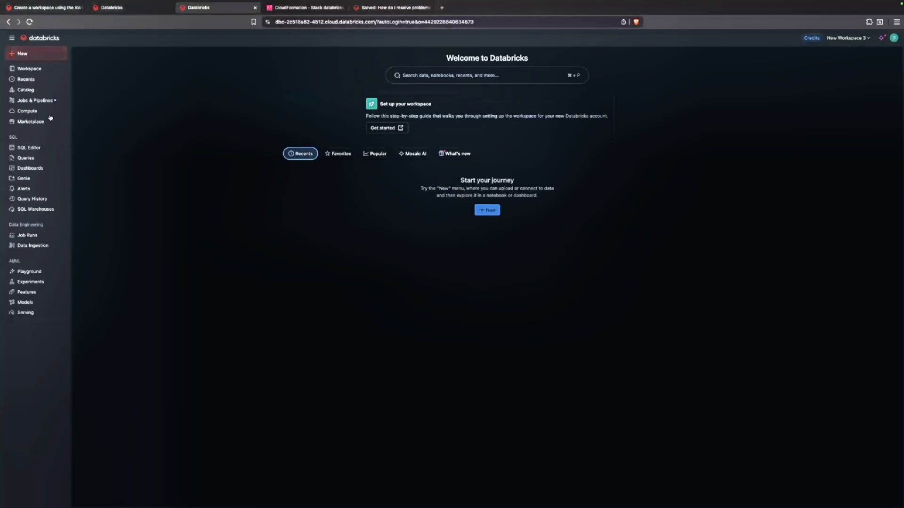
pyautogui.click(27, 111)
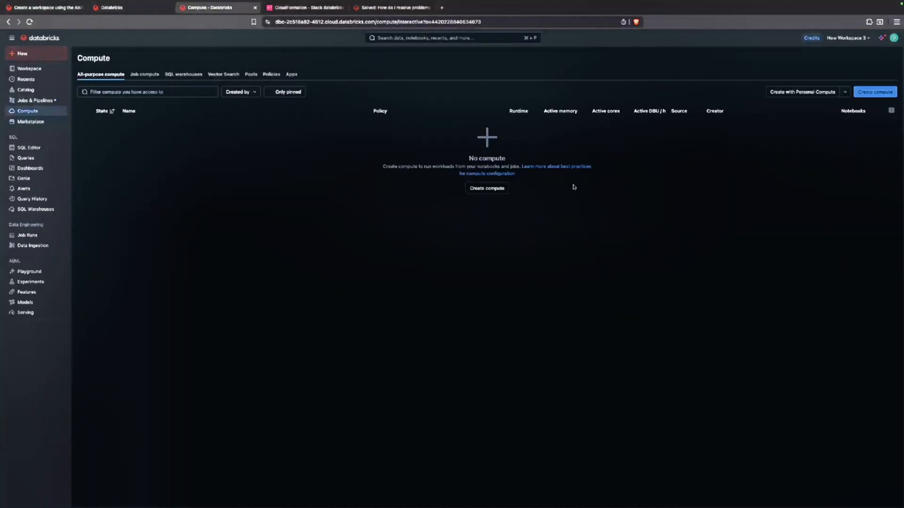